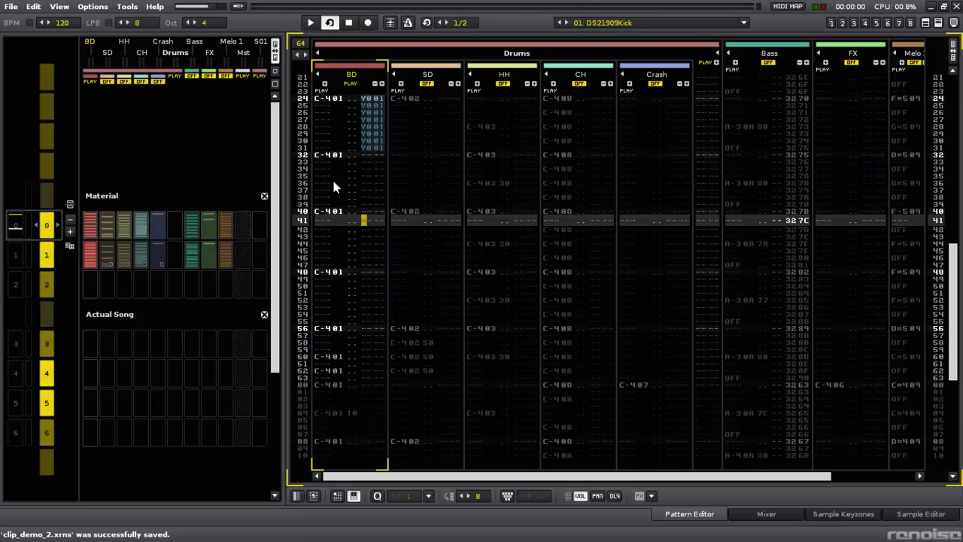
Step: Make a clip from lines 32 to 63 of the BD track's effect column in pattern 0
left_click_drag(368, 156, 371, 306)
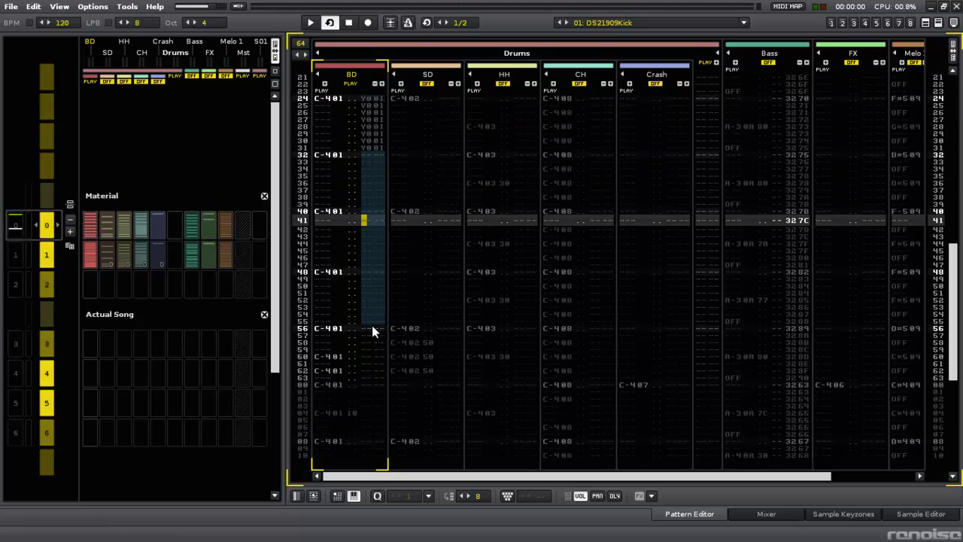
right_click(372, 304)
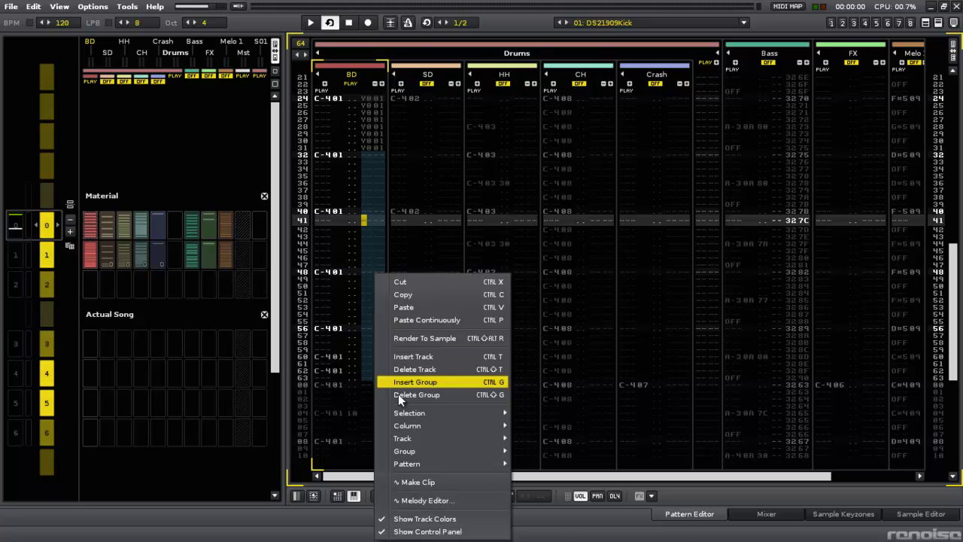
left_click(418, 482)
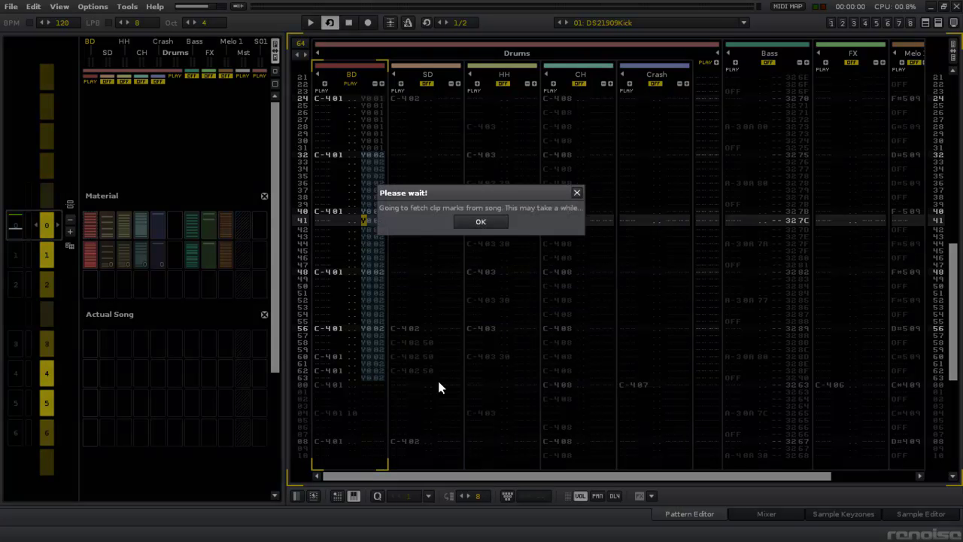
left_click(474, 220)
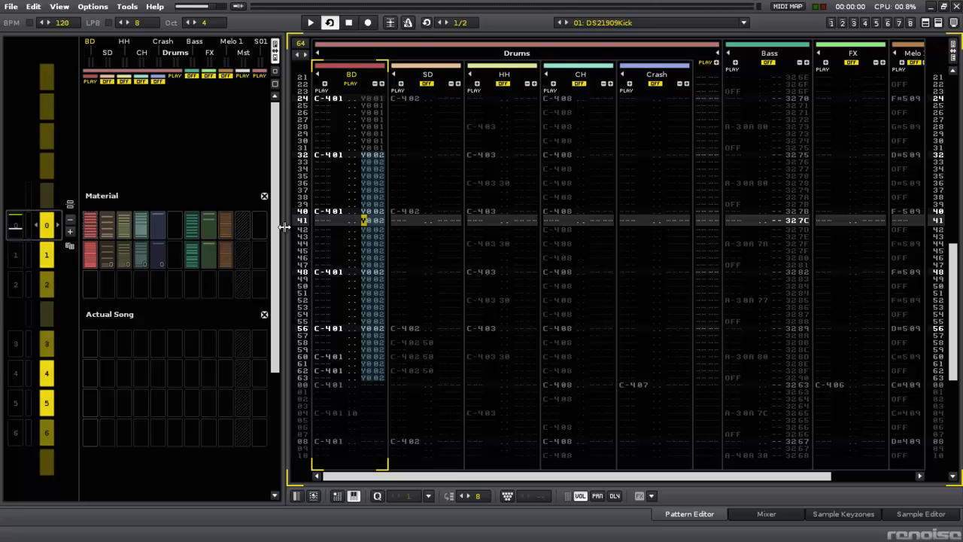
Step: Make a clip from lines 00 to 31 of the BD track's effect column in pattern 1
left_click(89, 254)
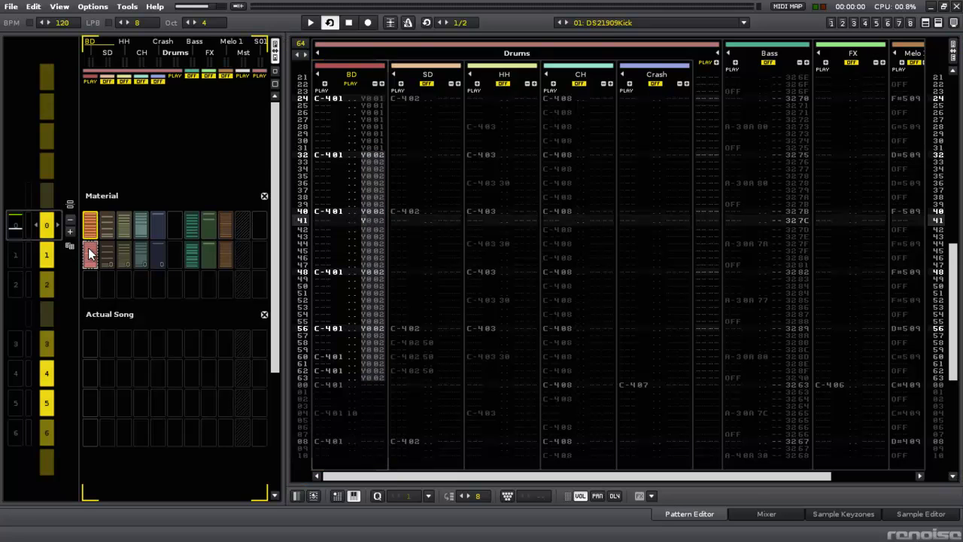
scroll(379, 186, "up", 9)
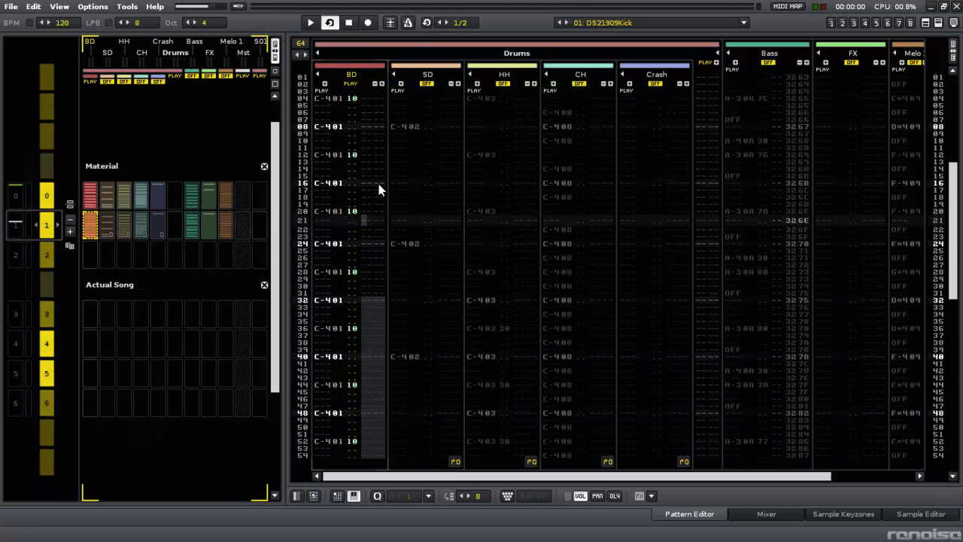
left_click(376, 126)
left_click_drag(376, 125, 381, 301)
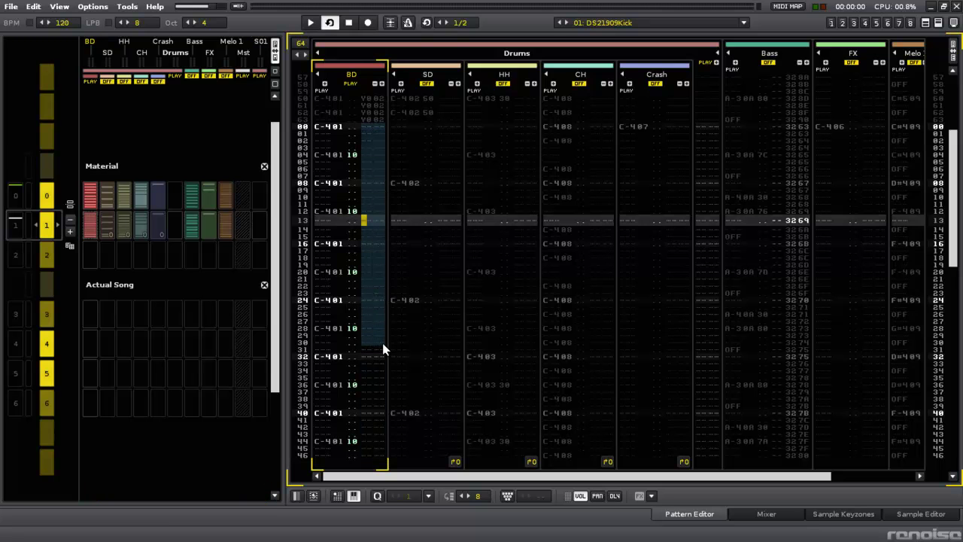
left_click_drag(383, 350, 383, 355)
right_click(372, 141)
left_click(406, 352)
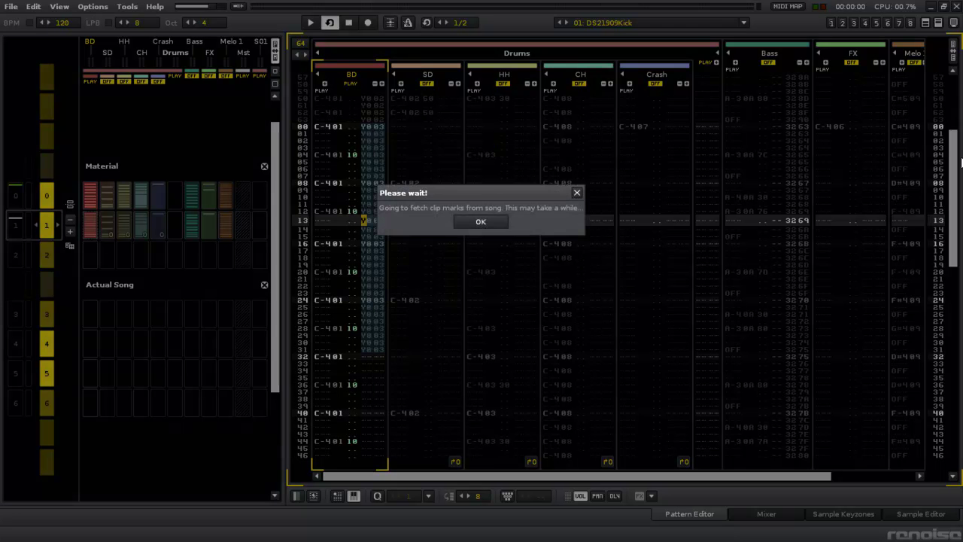
left_click(481, 221)
Step: Make a clip from lines 32 to 63 of the BD track's effect column in pattern 1
scroll(299, 129, "down", 8)
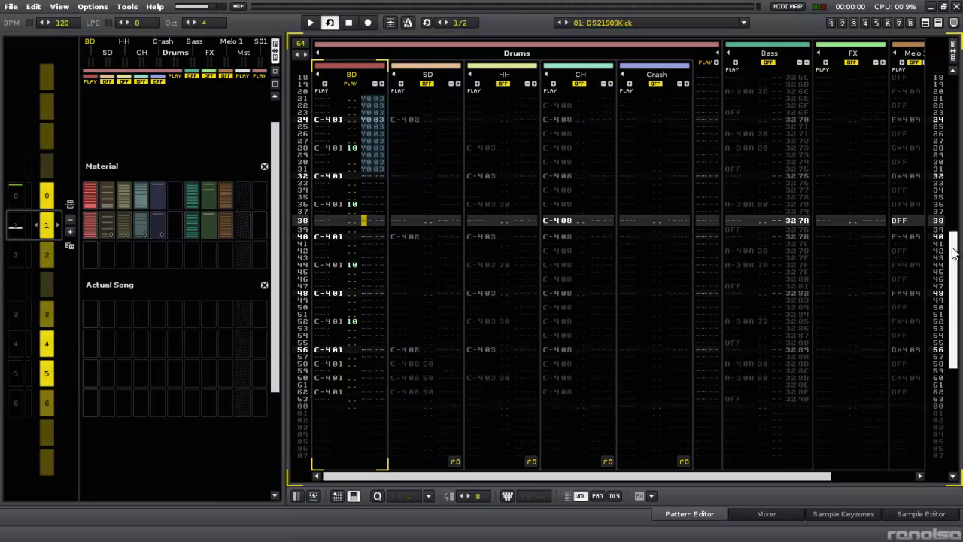
left_click_drag(374, 176, 383, 399)
right_click(371, 268)
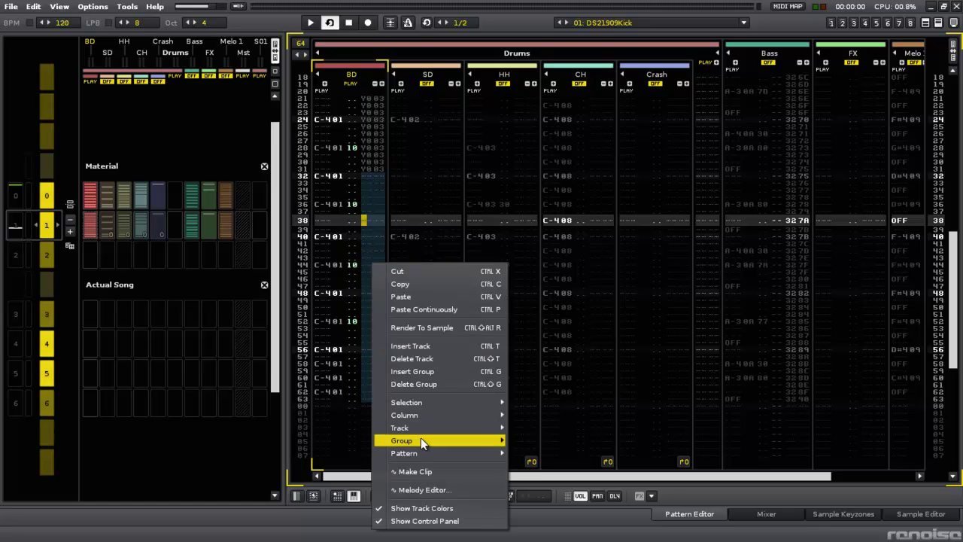
left_click(420, 464)
left_click(472, 221)
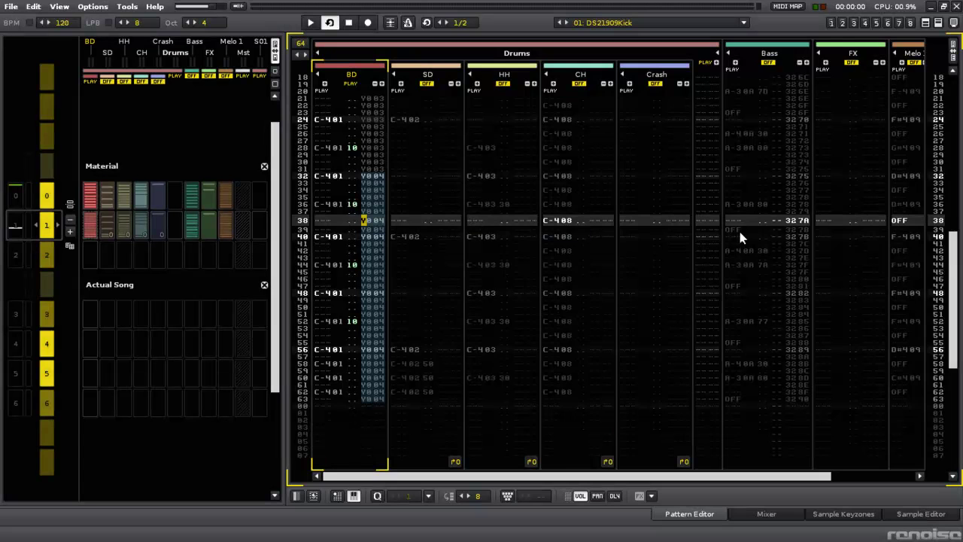
Step: Play pattern 1 and check the clip marks along its BD track, then stop playback
left_click_drag(952, 301, 937, 160)
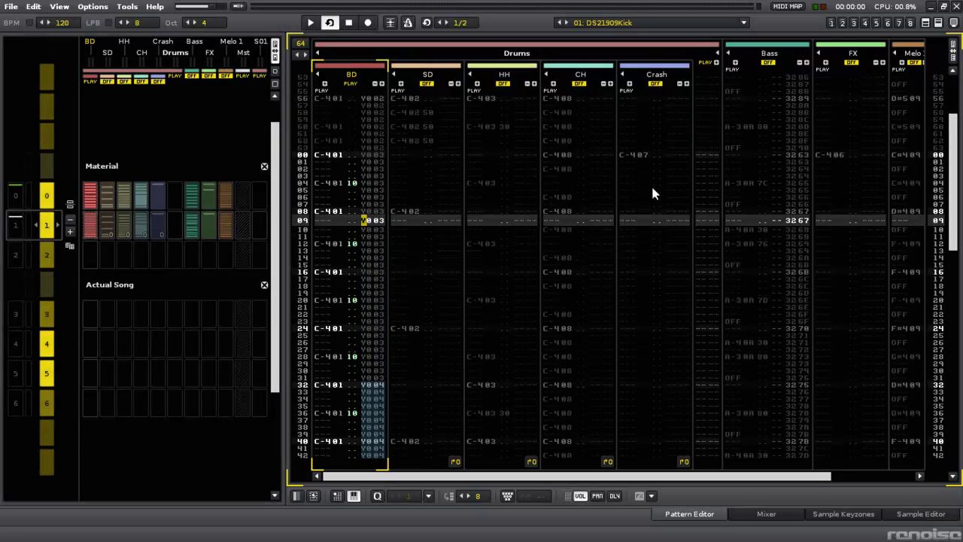
left_click(19, 228)
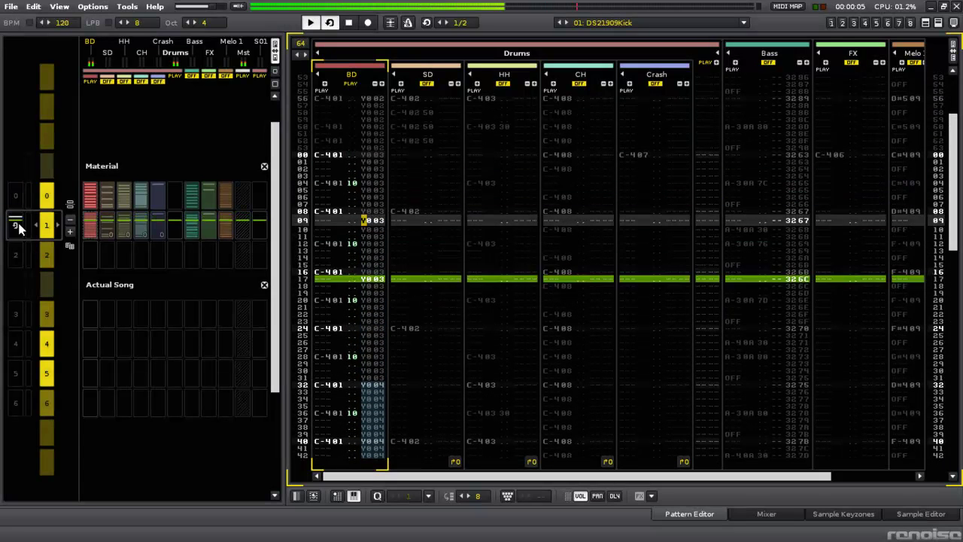
left_click_drag(954, 150, 957, 290)
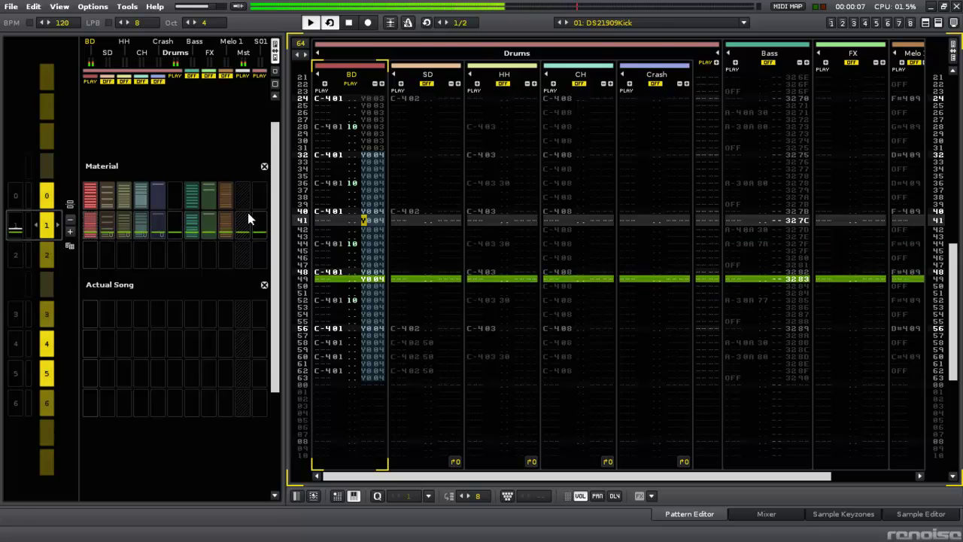
key("space")
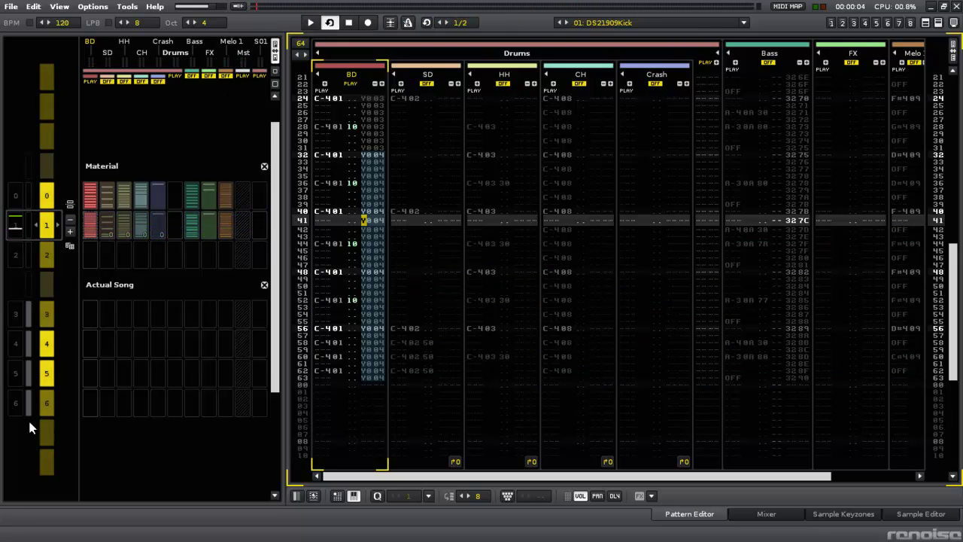
Step: Fill the BD slots of patterns 3 to 6 in Actual Song using the Clip Slot Filler, starting from clip 001: BD
left_click_drag(88, 310, 89, 407)
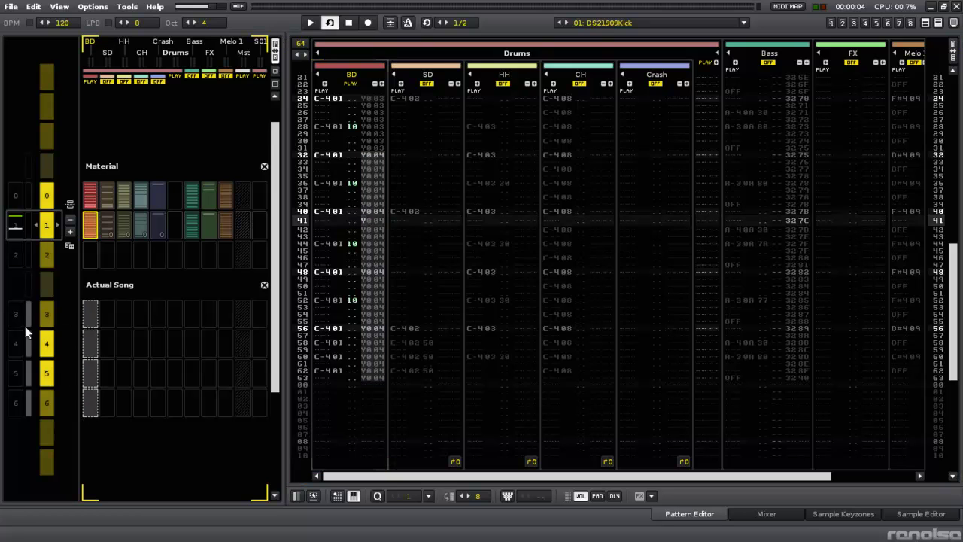
right_click(95, 320)
left_click(178, 474)
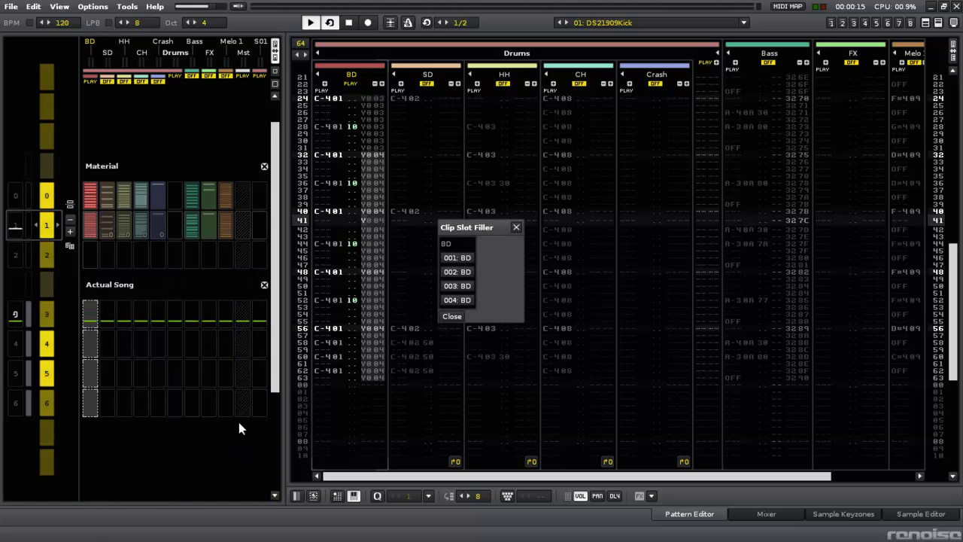
left_click_drag(473, 226, 541, 113)
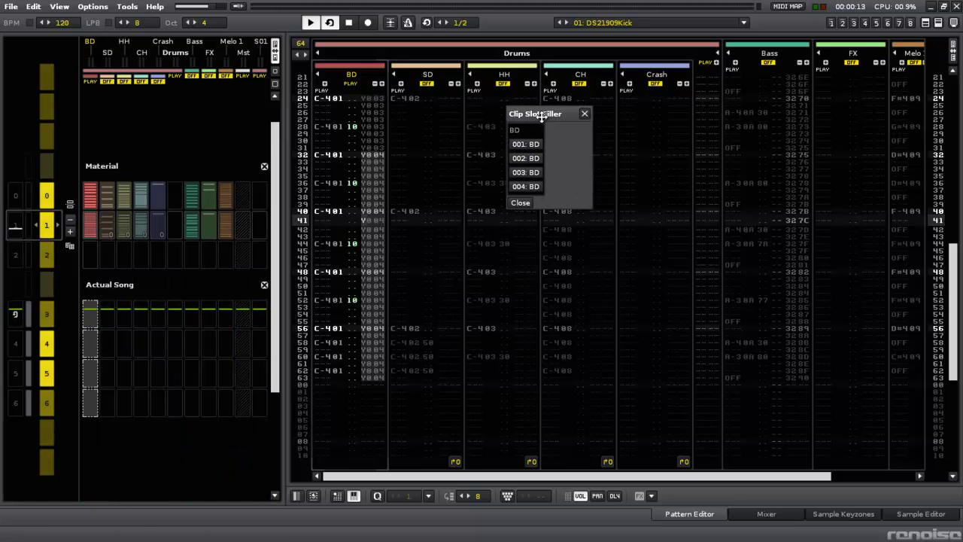
left_click(525, 143)
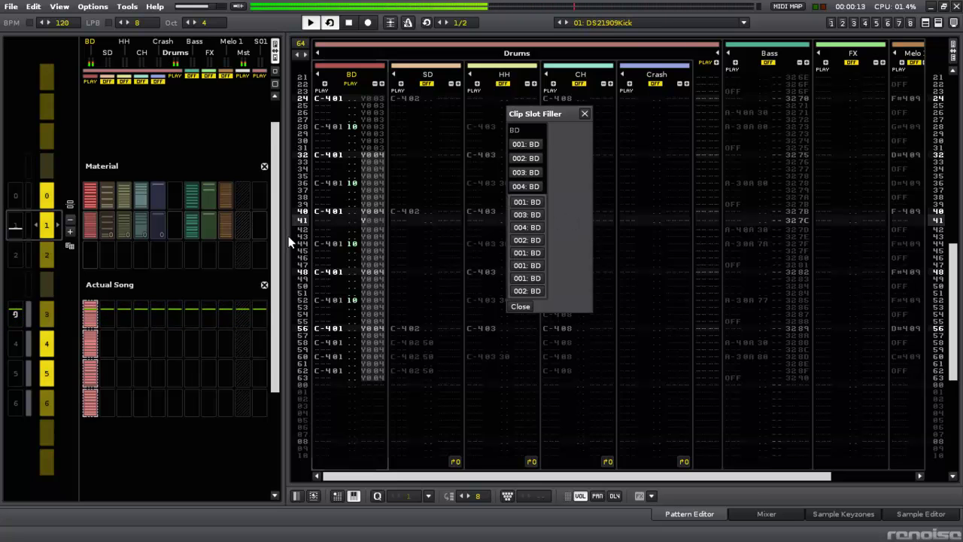
left_click_drag(549, 111, 744, 118)
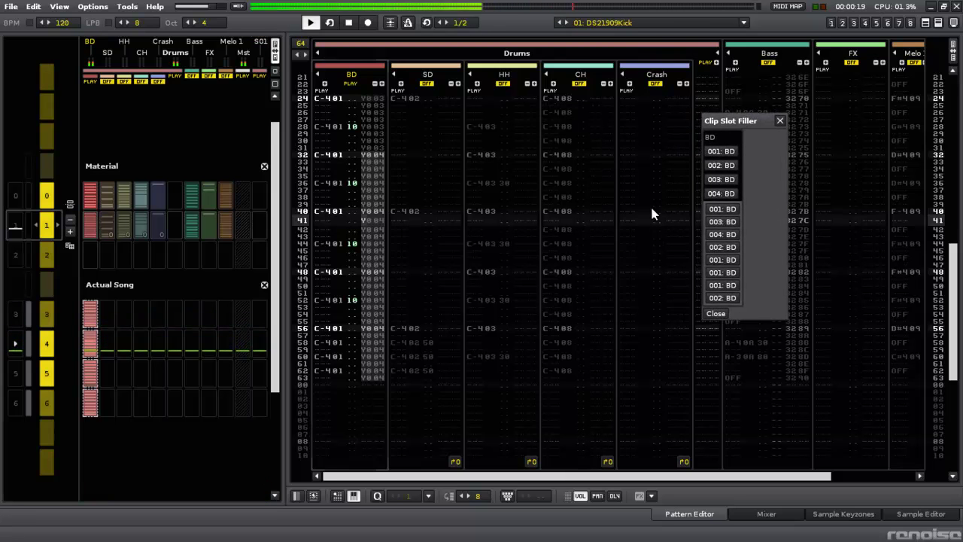
Step: Open the Clip Manager and rename clip 003 as BD Dbl
left_click(127, 7)
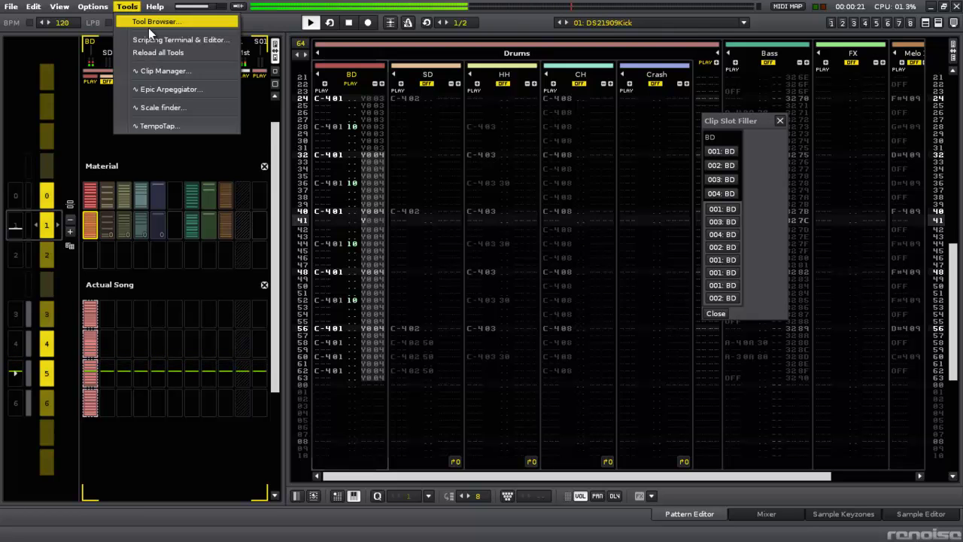
left_click(186, 70)
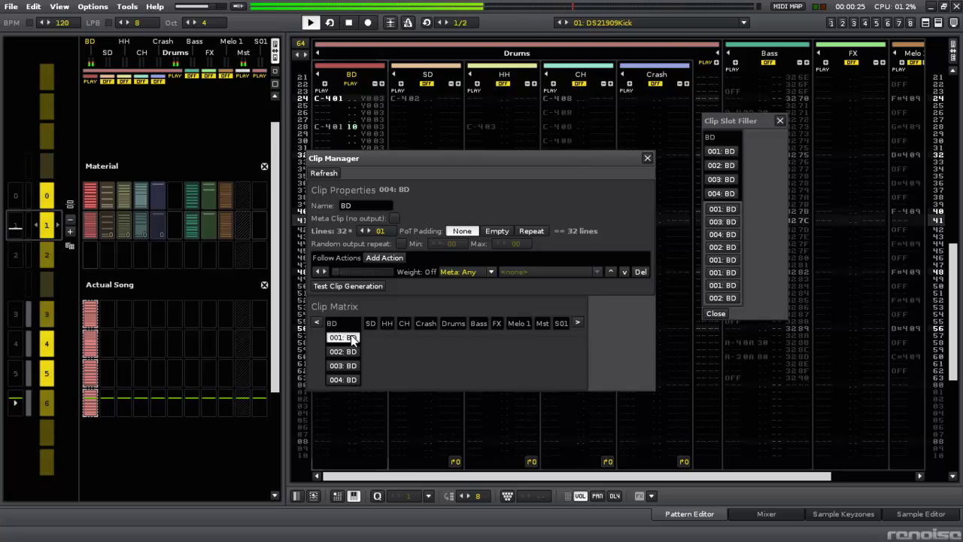
left_click(348, 367)
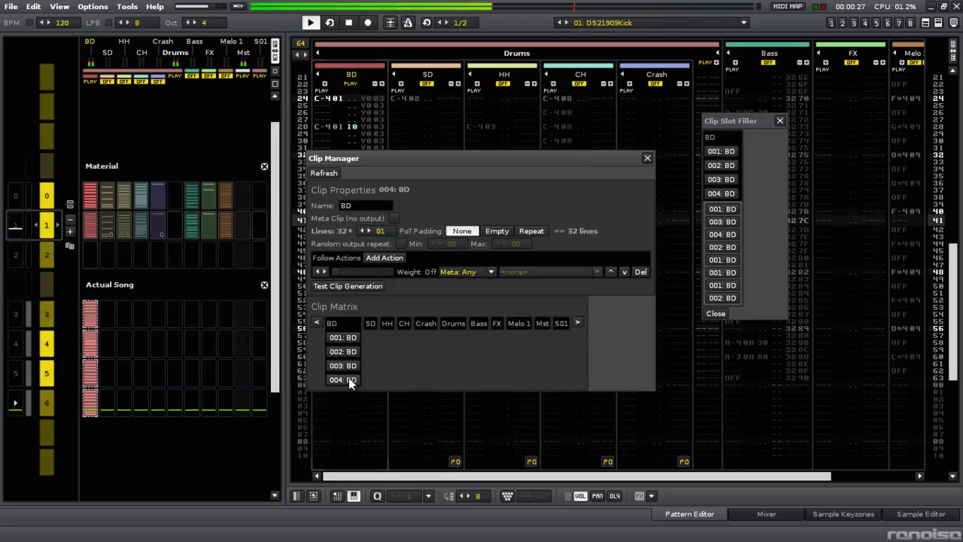
left_click(348, 338)
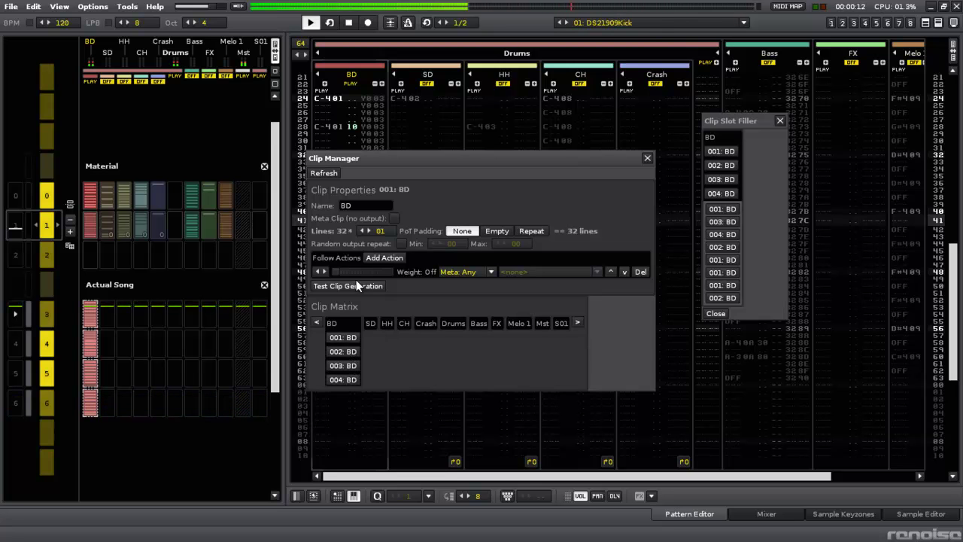
left_click(346, 366)
left_click(369, 206)
type("BD Dbl")
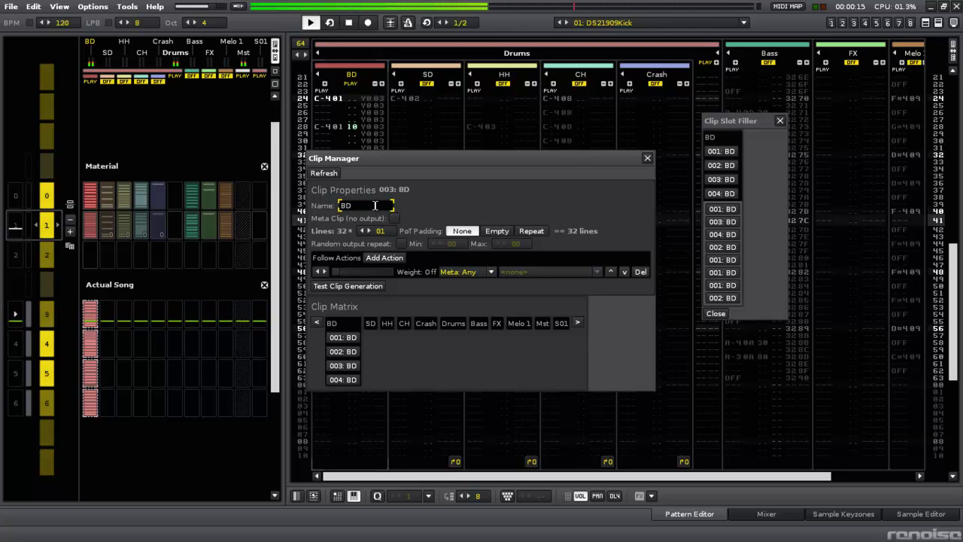
key("Return")
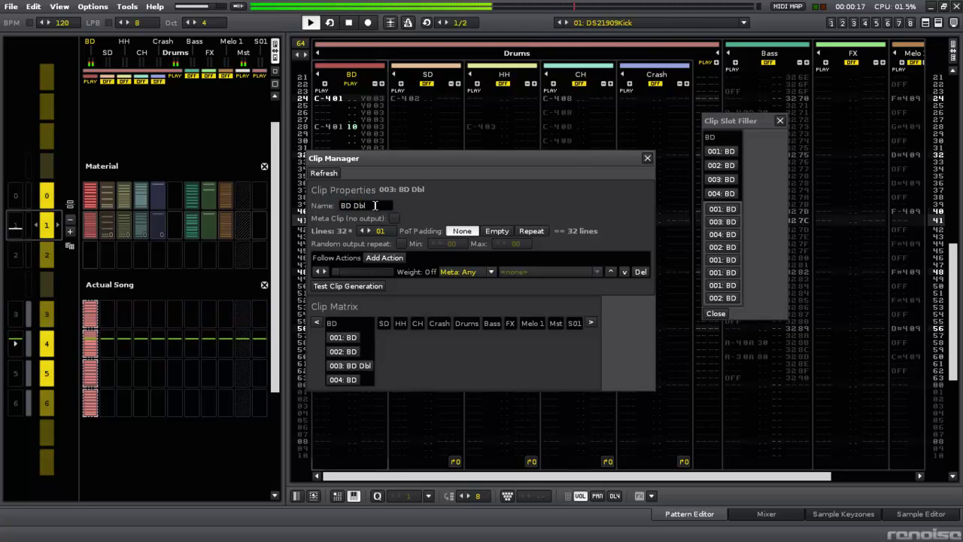
Step: Rename clip 002 as BD End
left_click(343, 351)
left_click(374, 203)
type("BD W")
key("BackSpace")
type("End")
key("Return")
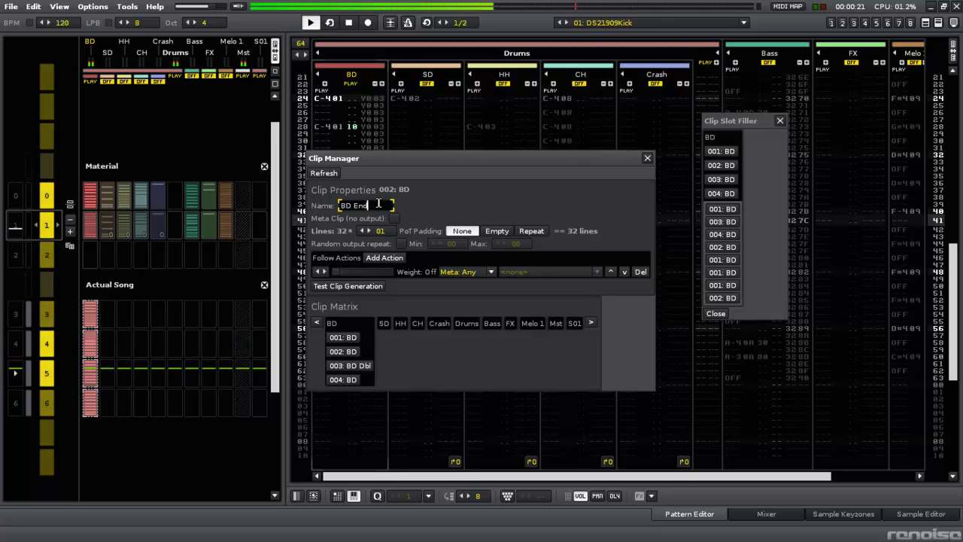
Step: Rename clip 004 as BD Dbl End
left_click(344, 379)
left_click(379, 204)
type("Dbl End")
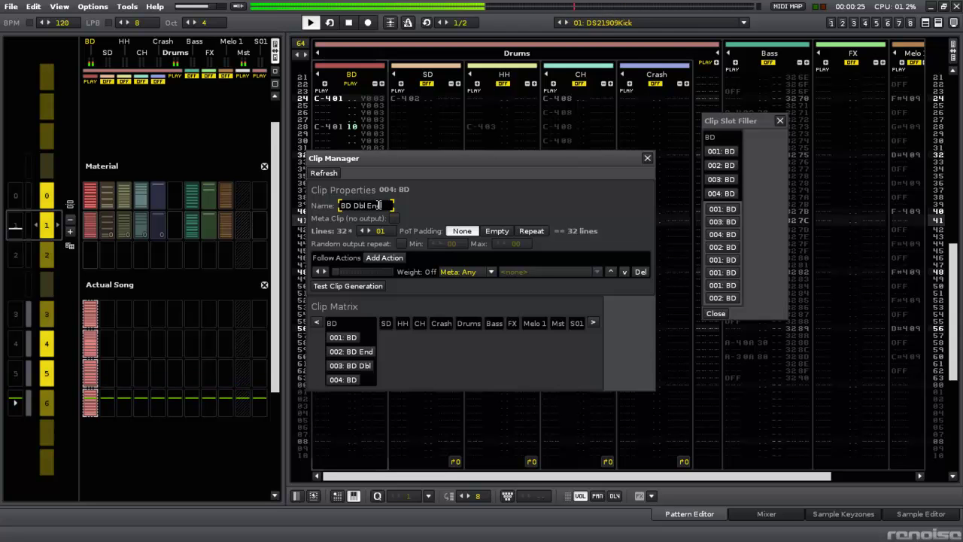
key("Return")
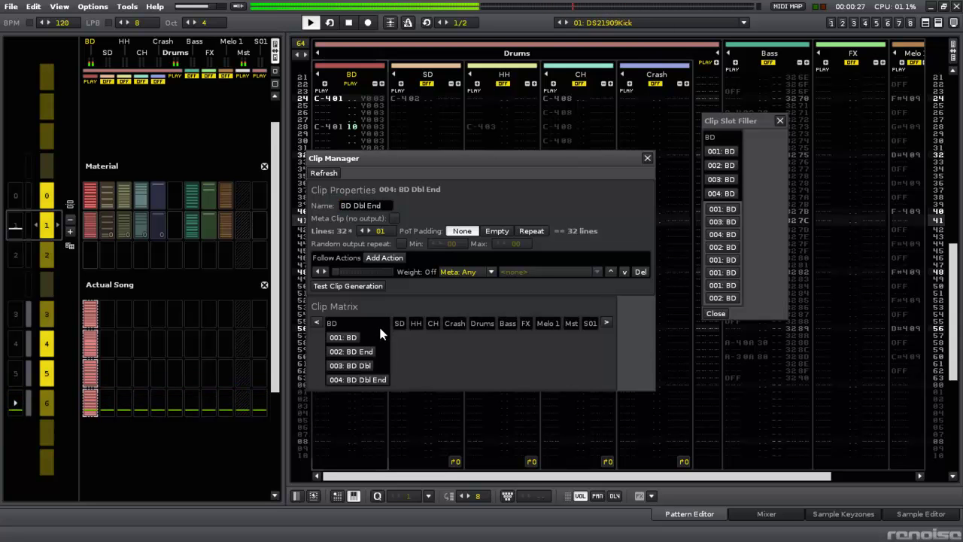
Step: Add a second follow action to clip 001: BD and set the first one to Repeat with weight 41
left_click(349, 337)
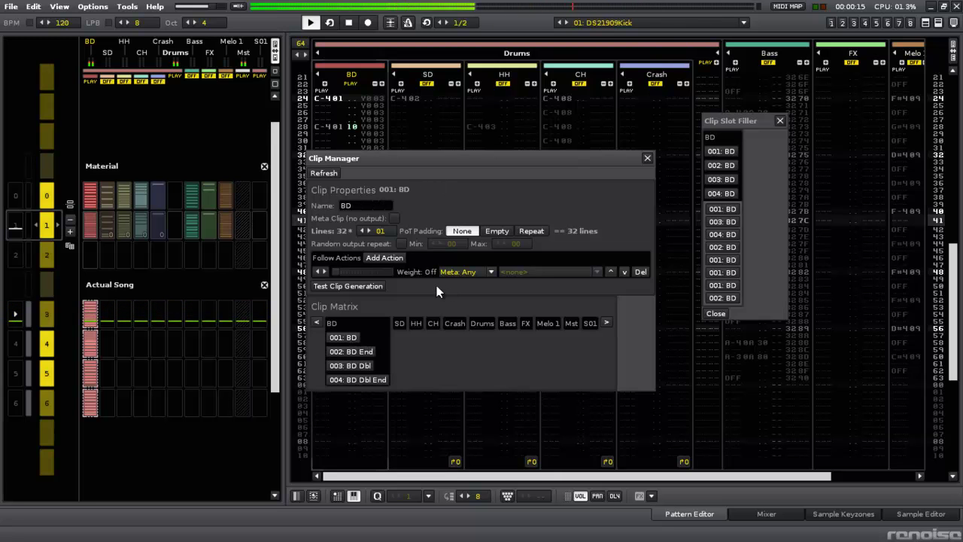
left_click(362, 348)
left_click(346, 337)
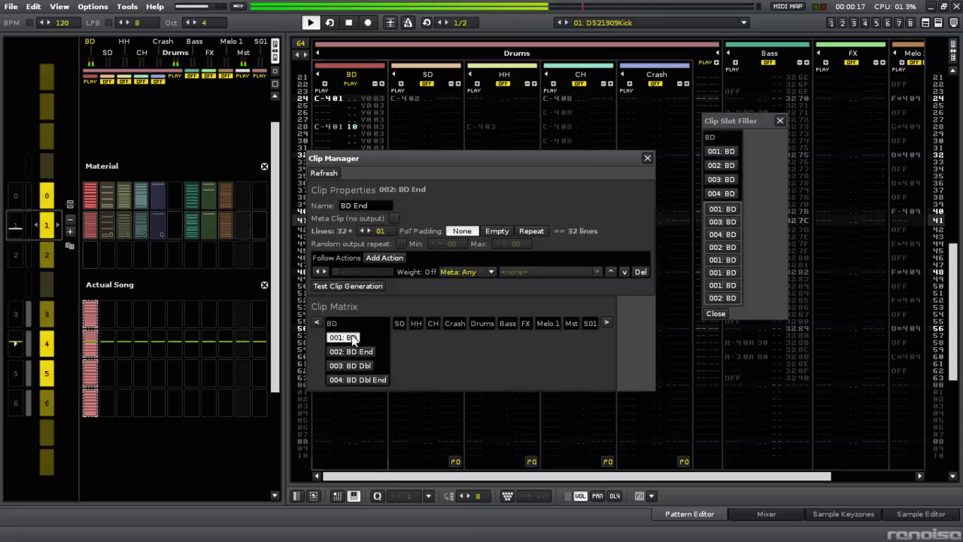
left_click(386, 259)
left_click(471, 272)
left_click(452, 306)
left_click_drag(336, 271, 352, 272)
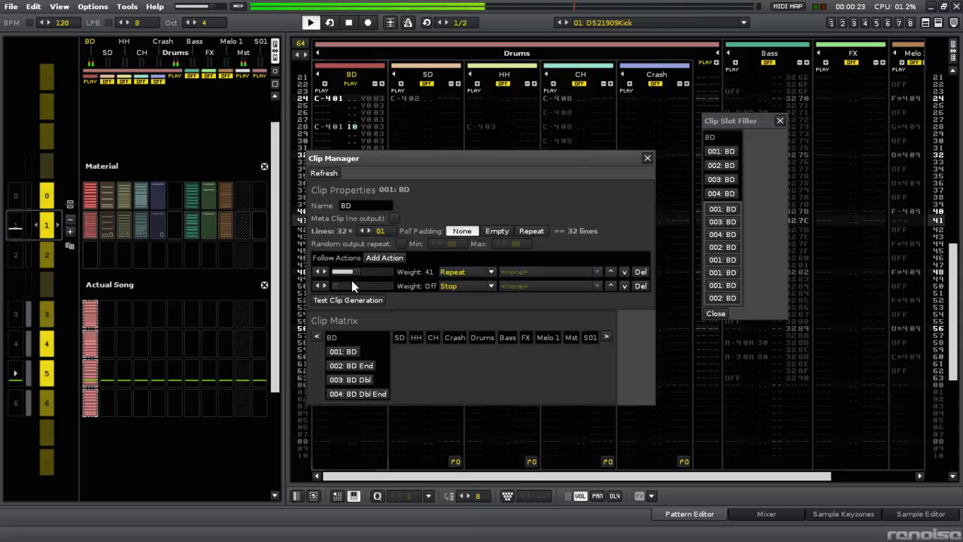
Step: Set the second follow action of clip 001: BD to Meta: Next with weight 12
left_click(452, 287)
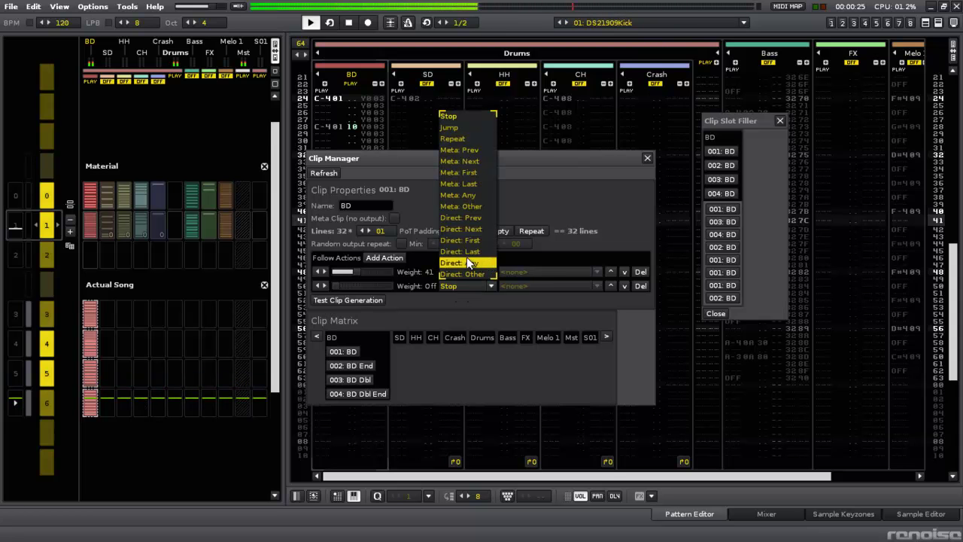
left_click(479, 162)
left_click(336, 285)
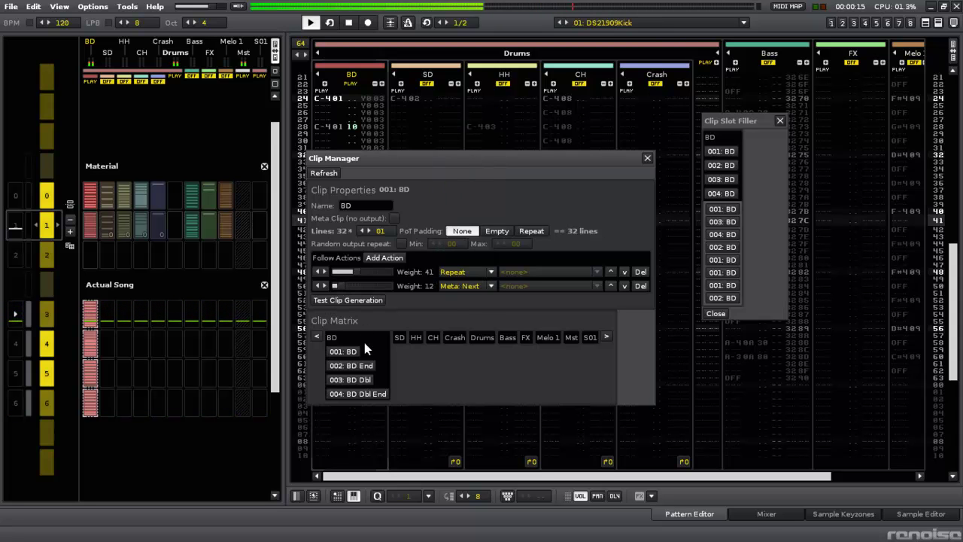
Step: Give clip 002: BD End two follow actions: Meta: Prev with weight 21 and Meta: Next with weight 11
left_click(358, 368)
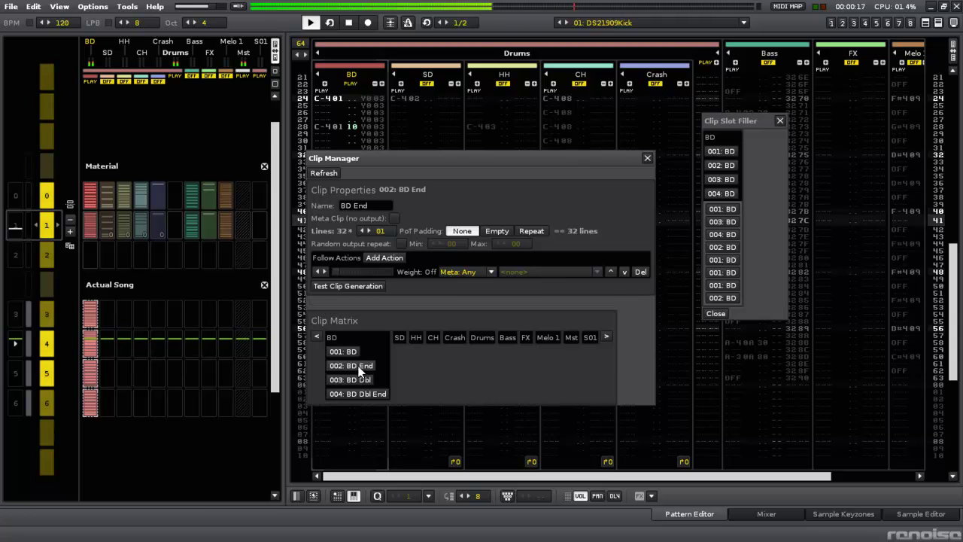
left_click(462, 271)
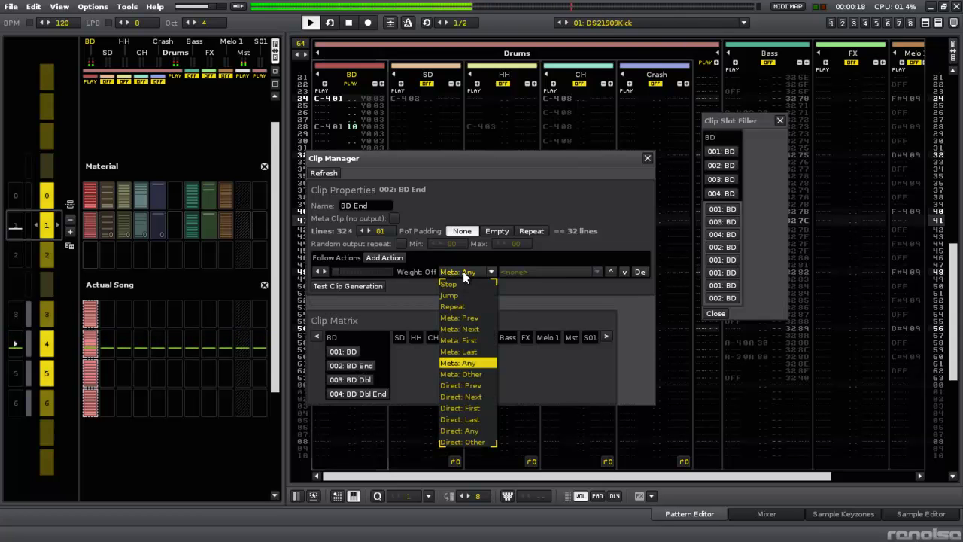
left_click(479, 318)
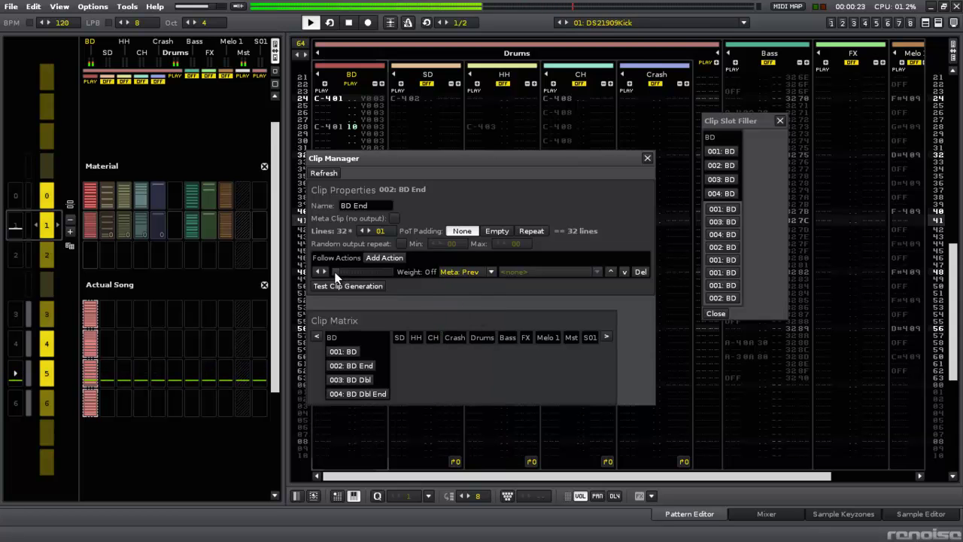
left_click(392, 260)
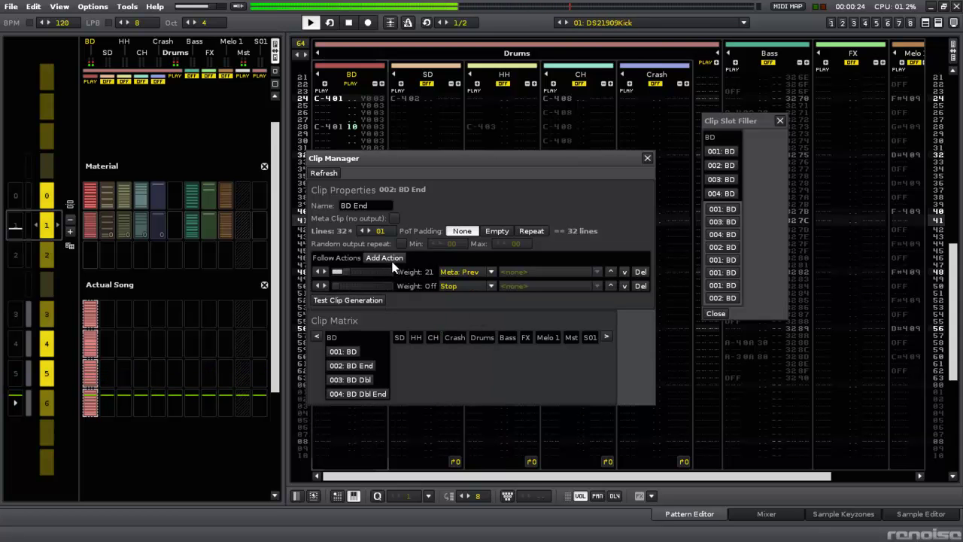
left_click(463, 287)
left_click(475, 158)
left_click(336, 285)
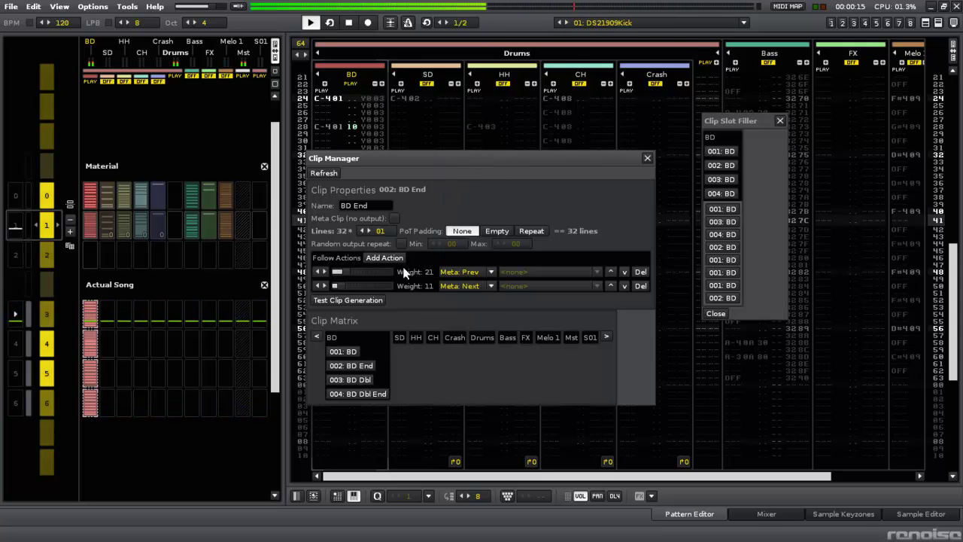
Step: Give clip 003: BD Dbl two follow actions: Repeat with weight 27 and Meta: Next with weight 6
left_click(357, 380)
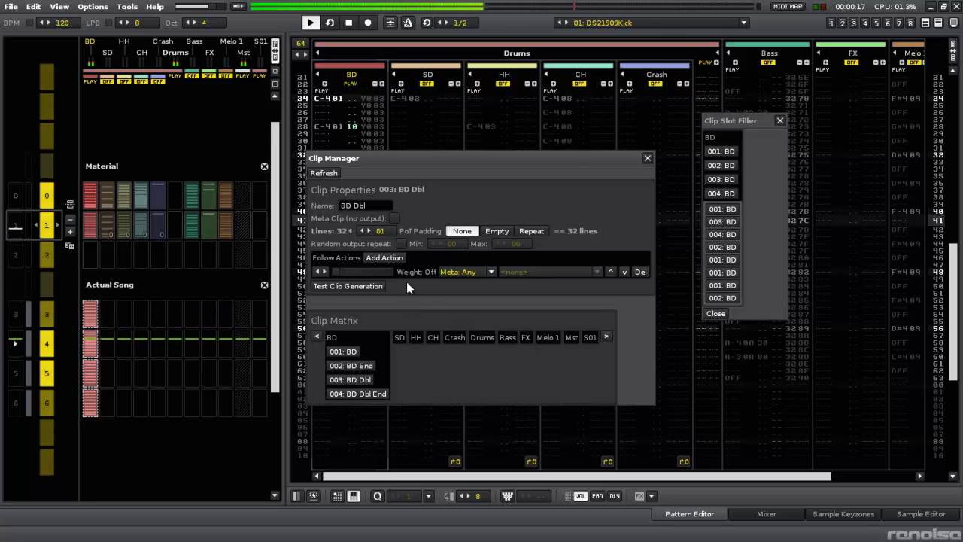
left_click(467, 272)
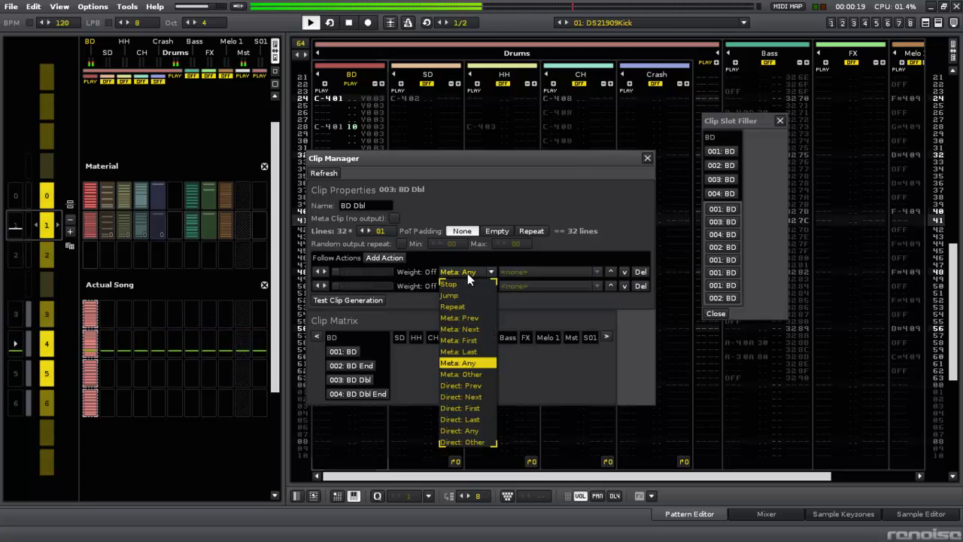
left_click(461, 305)
left_click_drag(361, 273, 345, 272)
left_click(462, 286)
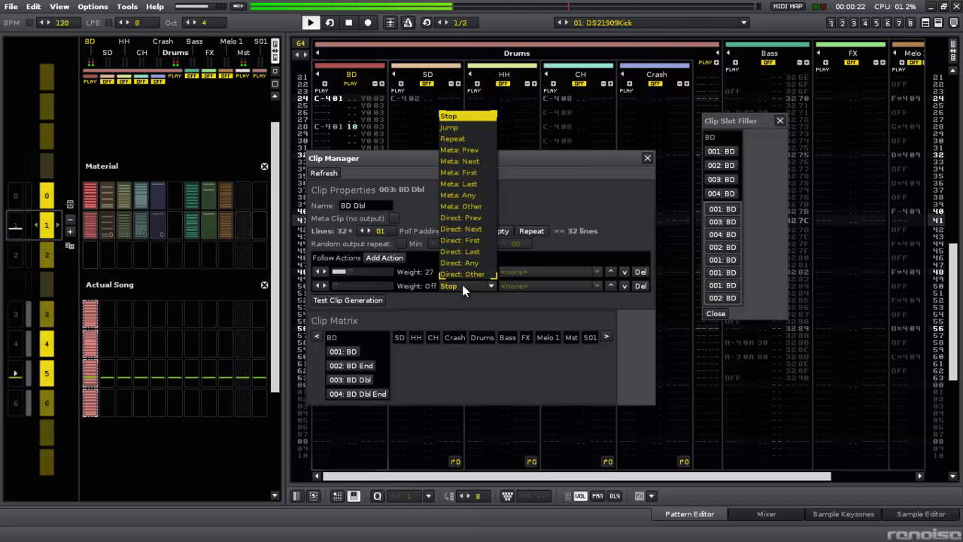
left_click(485, 164)
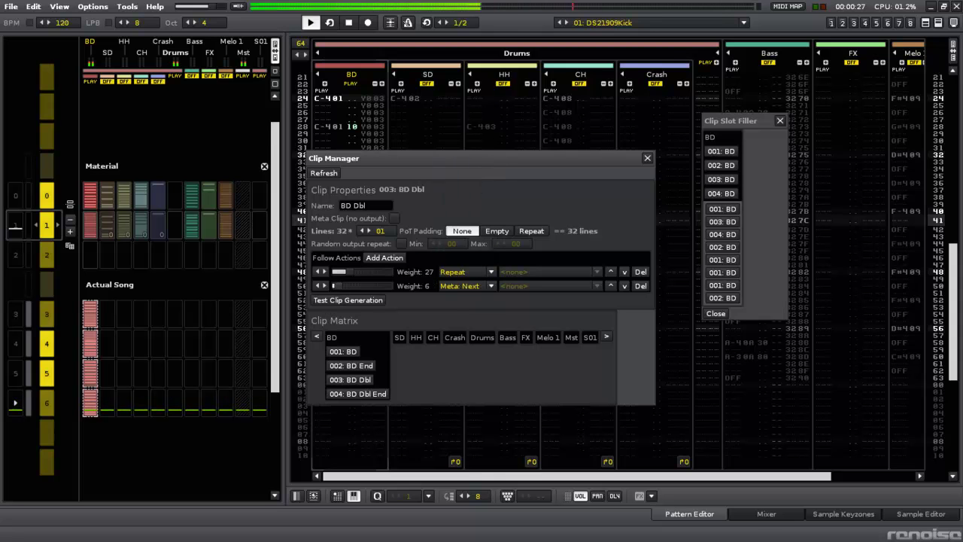
Step: Give clip 004: BD Dbl End two follow actions: Meta: First with weight 15 and Meta: Prev with weight 7
left_click(353, 365)
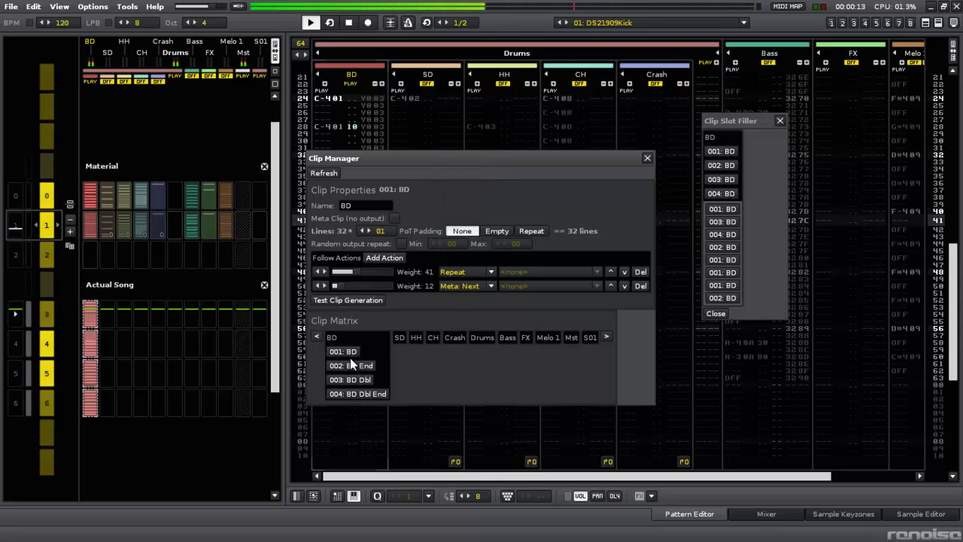
left_click(354, 380)
left_click(356, 391)
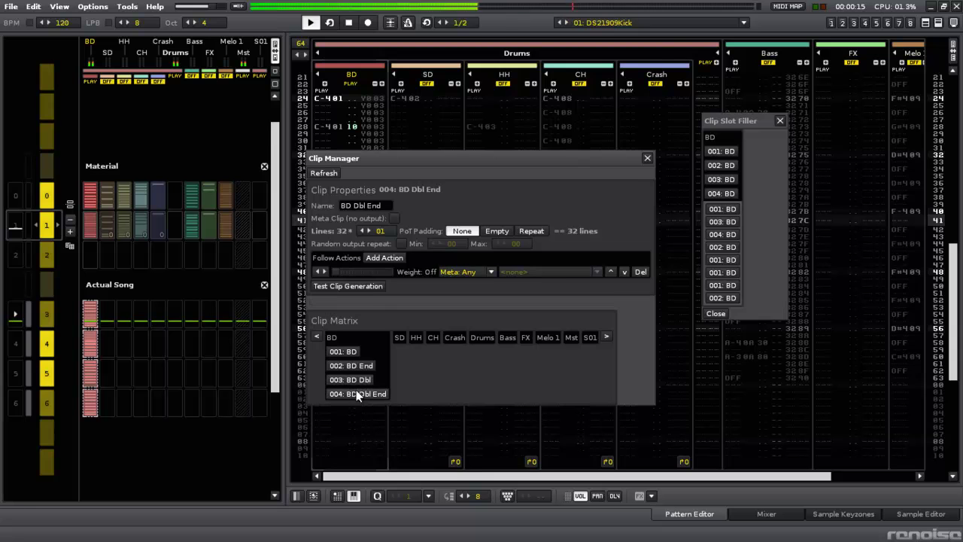
left_click(372, 259)
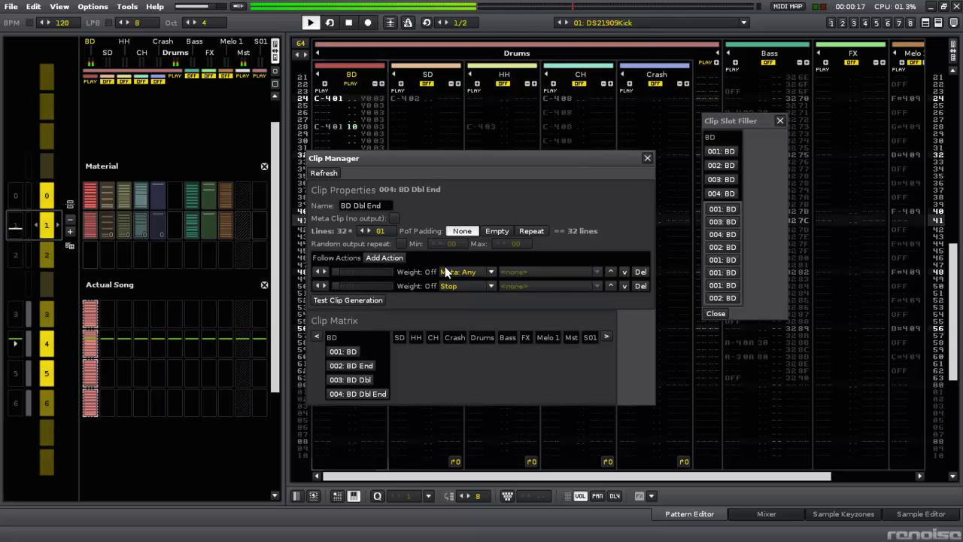
left_click_drag(391, 270, 339, 271)
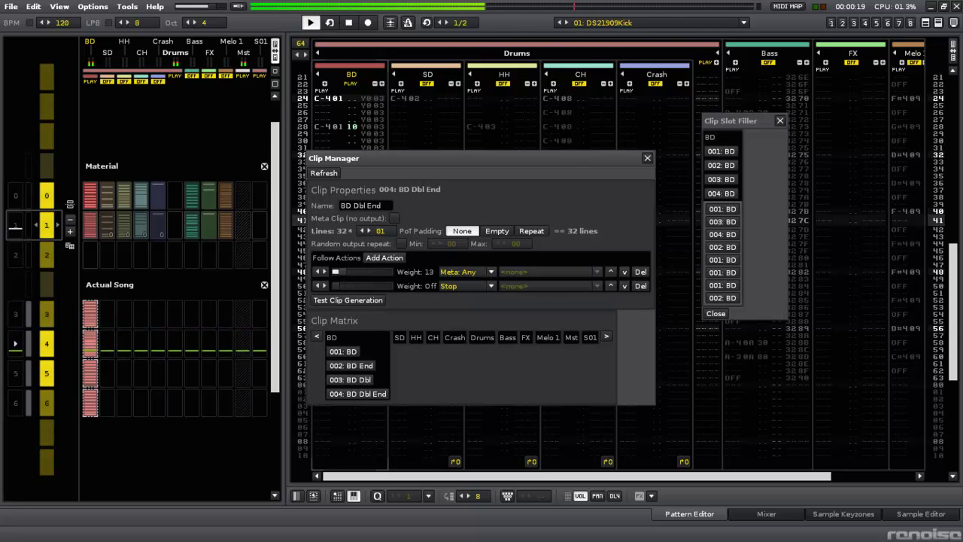
left_click(465, 275)
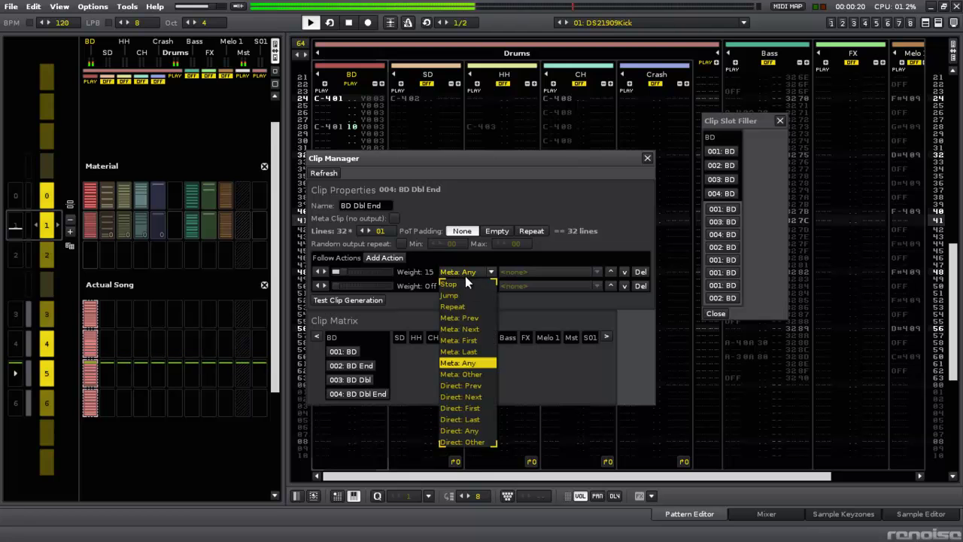
left_click(480, 341)
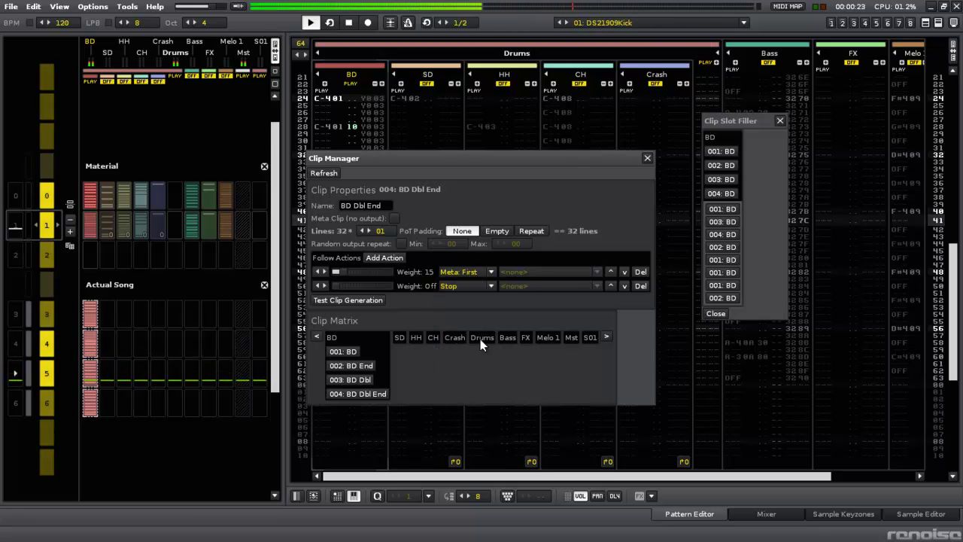
left_click(450, 287)
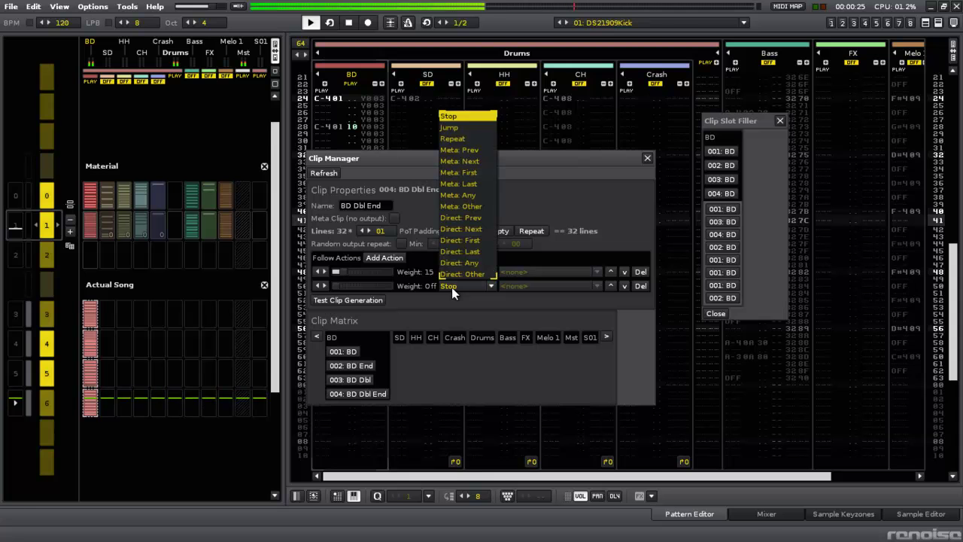
left_click(474, 150)
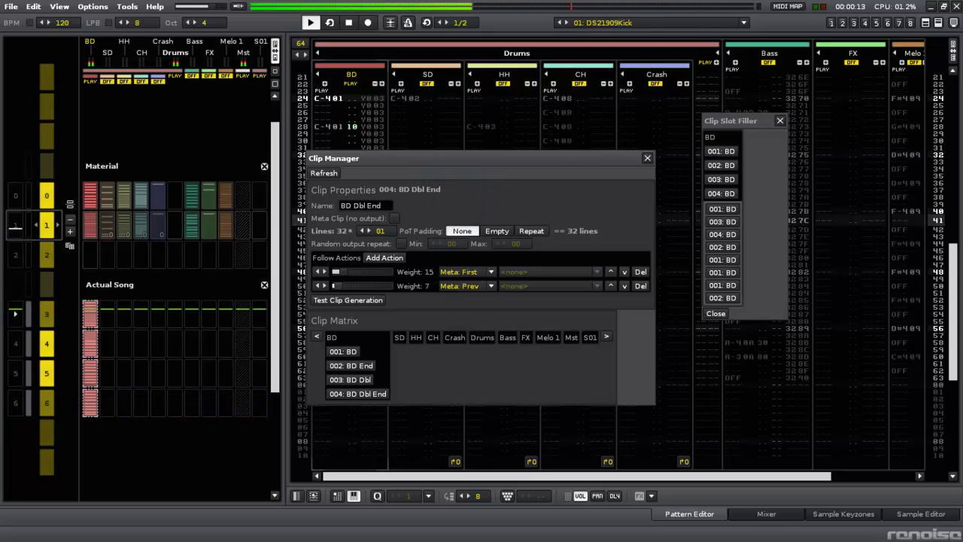
Step: Test the clip generation starting from clip 001: BD, rerun it several times to compare the sequences, and close the test
left_click(348, 350)
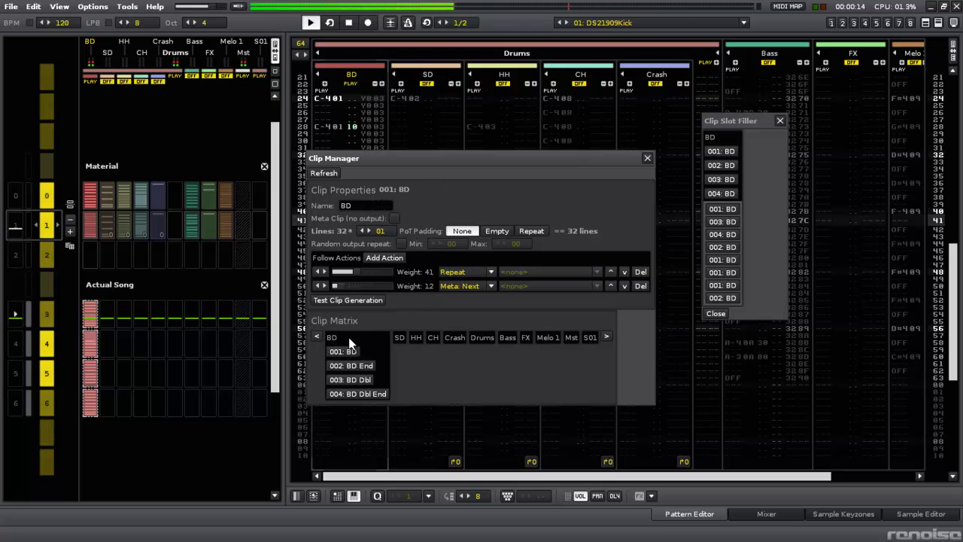
left_click(365, 299)
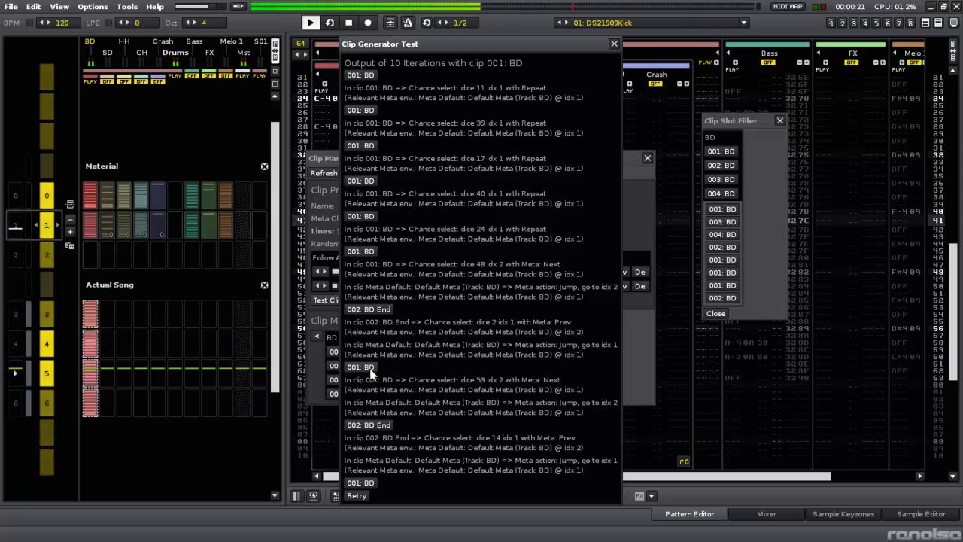
left_click(362, 493)
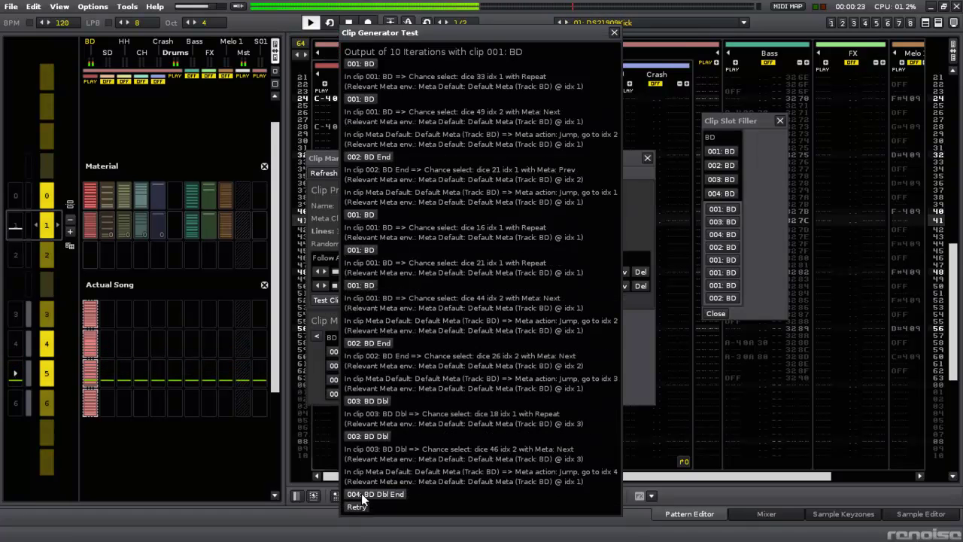
left_click(362, 507)
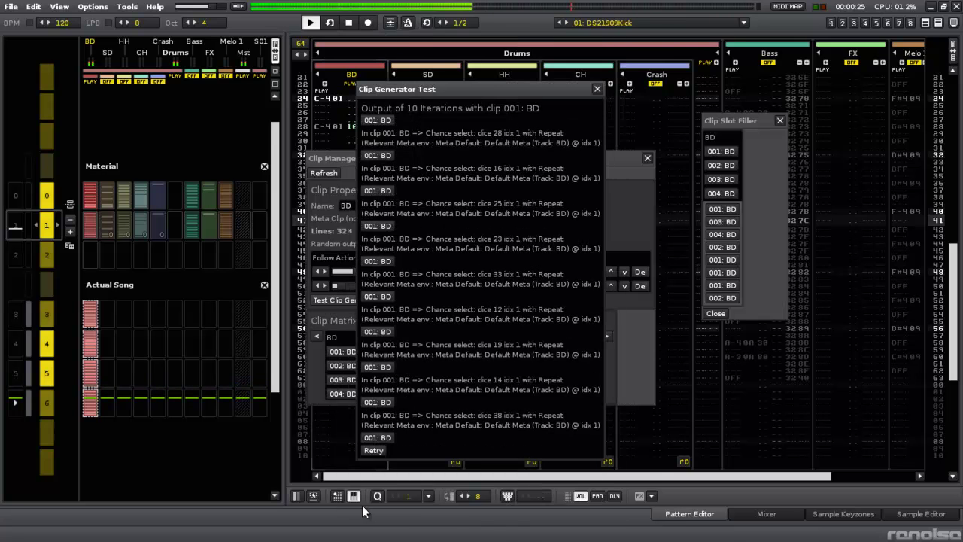
left_click(374, 450)
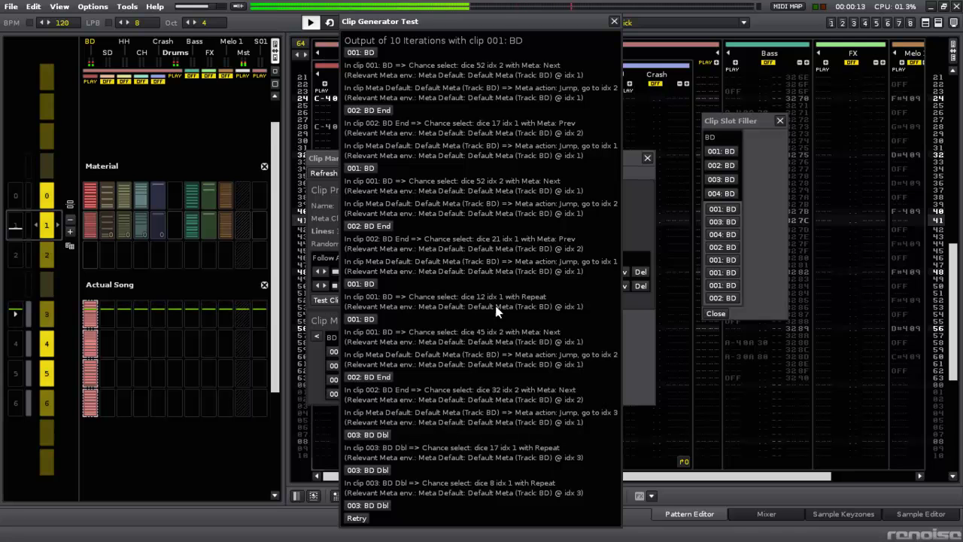
left_click(613, 21)
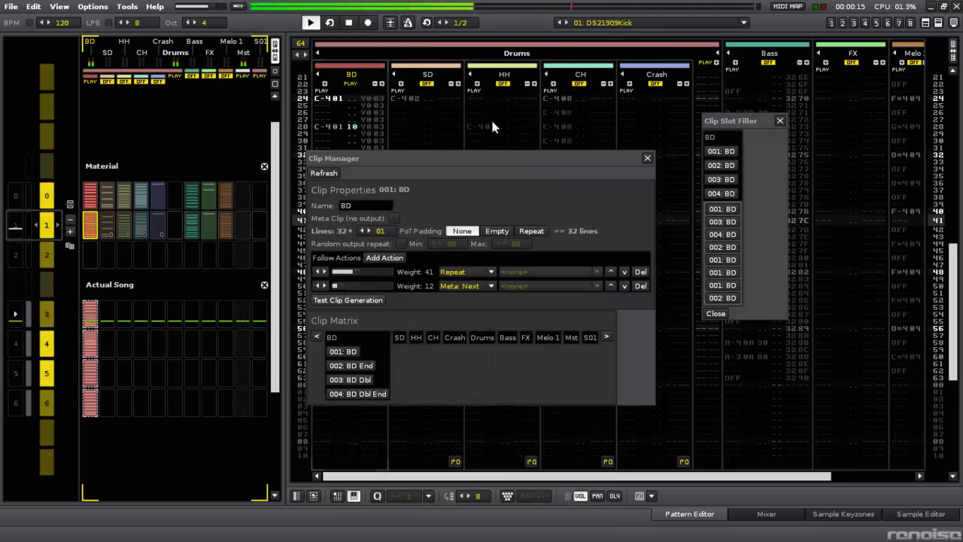
Step: Set the Repeat weight of clip 001: BD to 19, refill the song's BD slots starting from that clip, and close the slot filler
left_click(345, 354)
left_click_drag(351, 273, 340, 273)
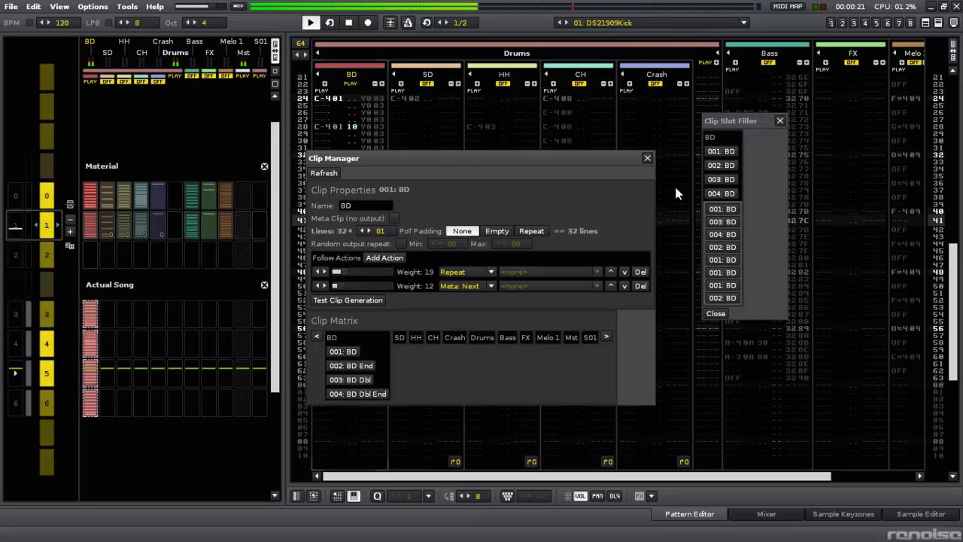
left_click(726, 150)
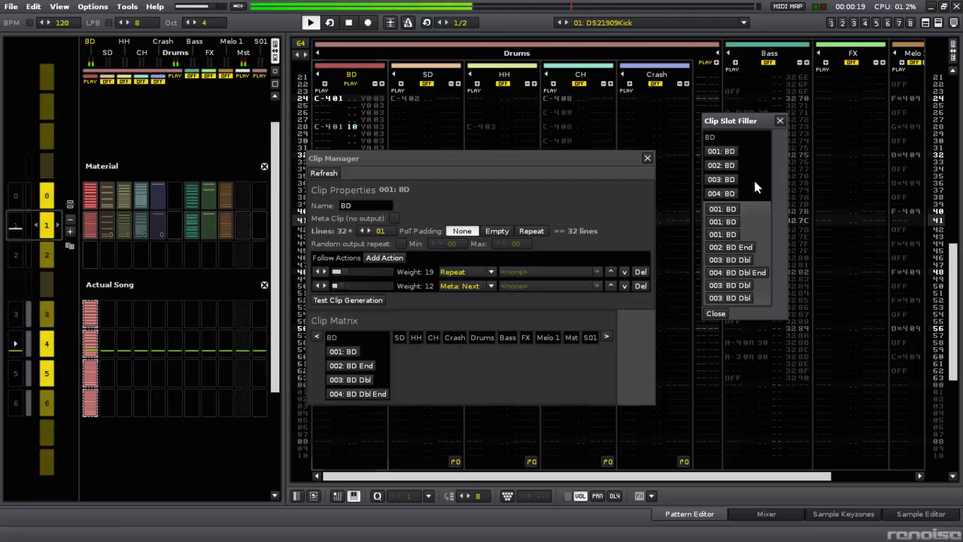
left_click(716, 313)
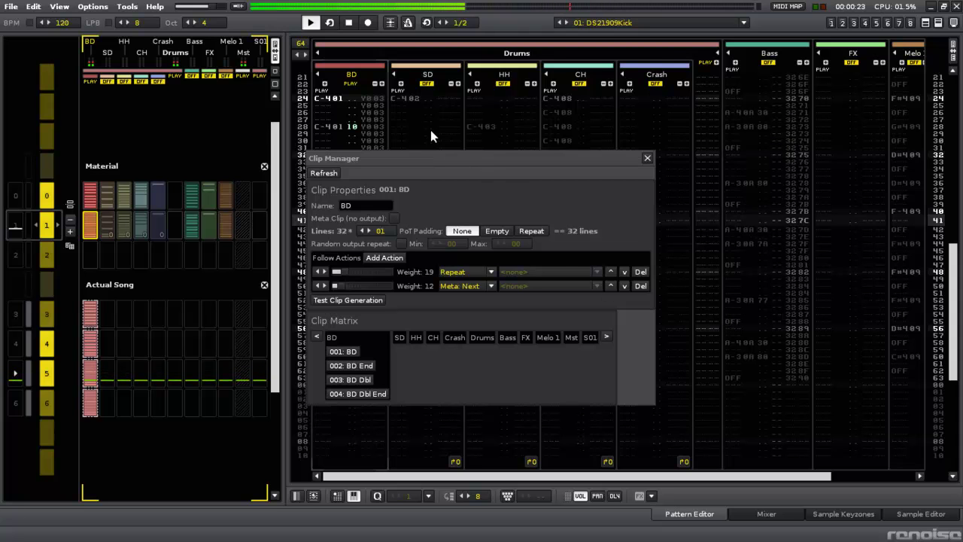